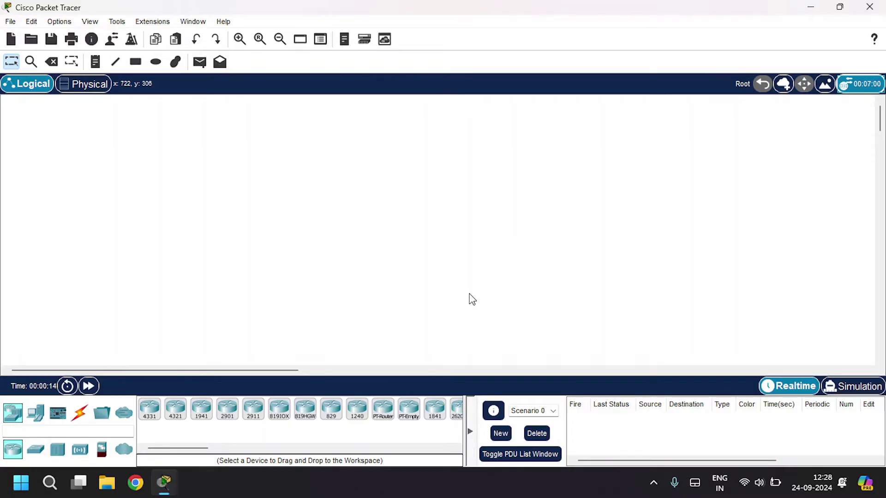
Drag a PT-Router and the PT-Switches onto the workspace below it.
drag(383, 409, 404, 151)
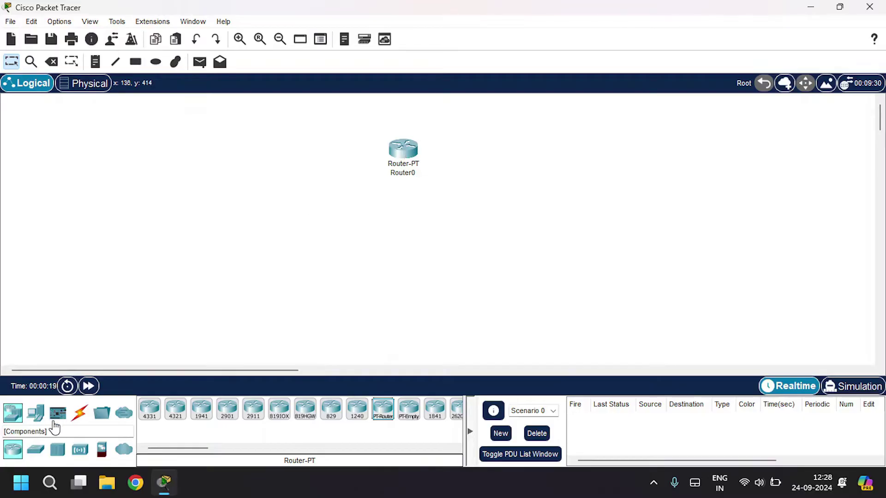
click(36, 450)
drag(177, 418, 524, 234)
Add two PC-PTs at the lower left and a Server-PT below Switch1.
click(36, 412)
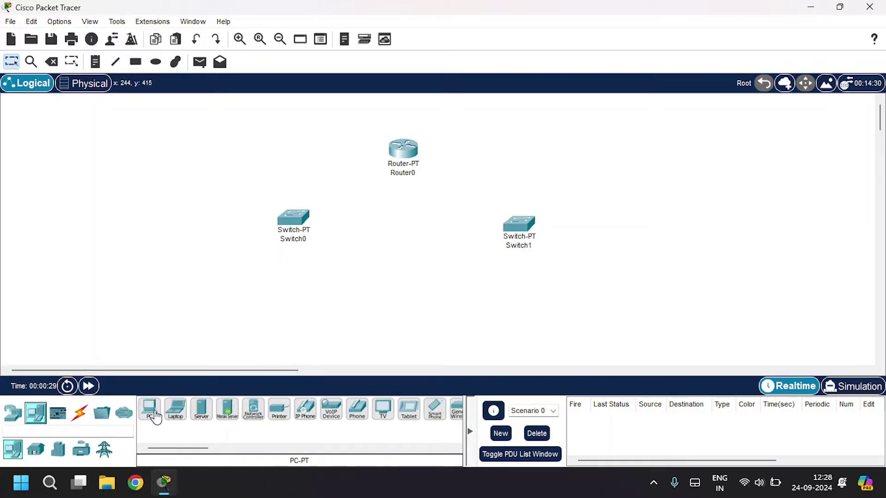
drag(150, 409, 157, 290)
drag(148, 411, 313, 302)
drag(201, 409, 638, 278)
Cable PC0 and PC1 to Switch0 with the automatic connection type.
click(83, 415)
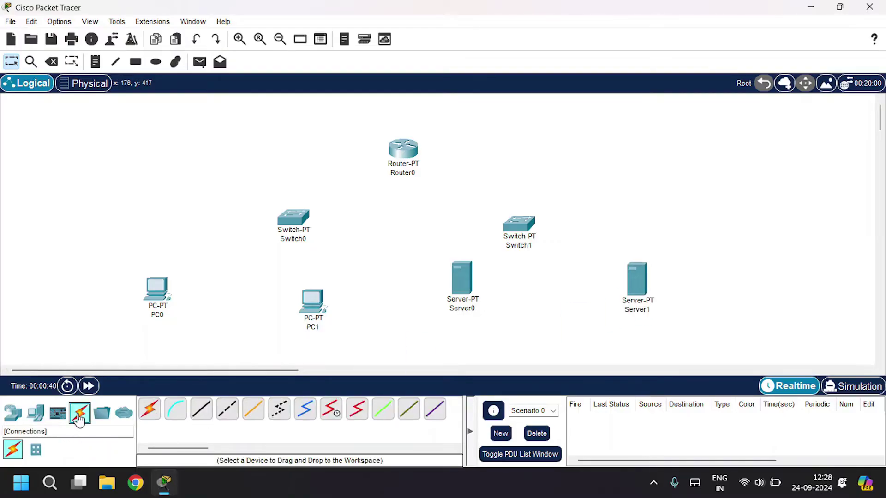
click(146, 415)
click(157, 289)
click(292, 220)
click(316, 299)
click(293, 221)
Cable Server0 and Server1 to Switch1 with automatic cables.
click(149, 410)
click(463, 279)
click(518, 223)
click(149, 409)
click(637, 279)
click(518, 223)
Connect Switch0 and Switch1 to Router0 with automatic cables.
click(149, 409)
click(293, 220)
click(402, 149)
click(149, 409)
click(518, 223)
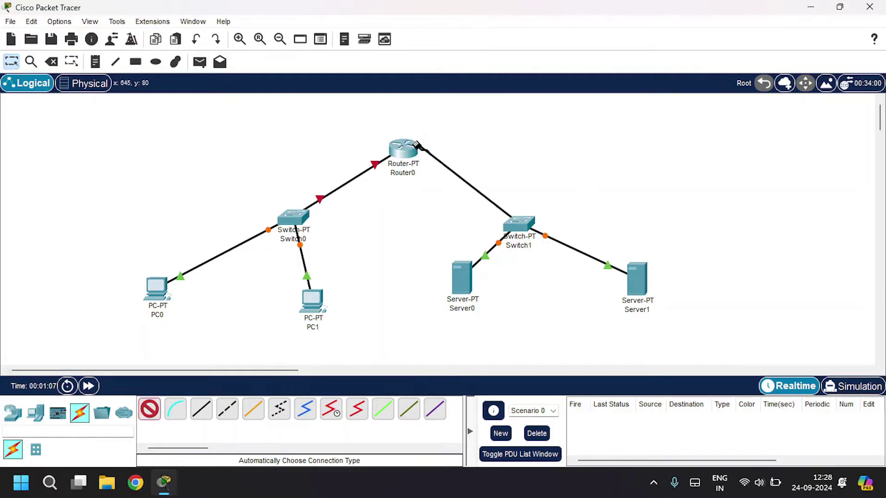
click(403, 149)
Rename Server0 to 'DNS' and Server1 to 'WEB Server'.
click(465, 309)
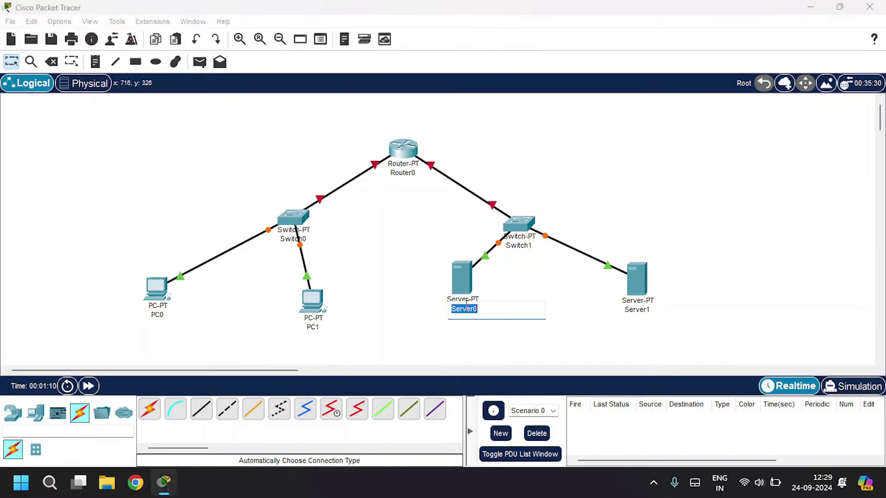
text(DNS)
key(Return)
click(638, 310)
text(WE)
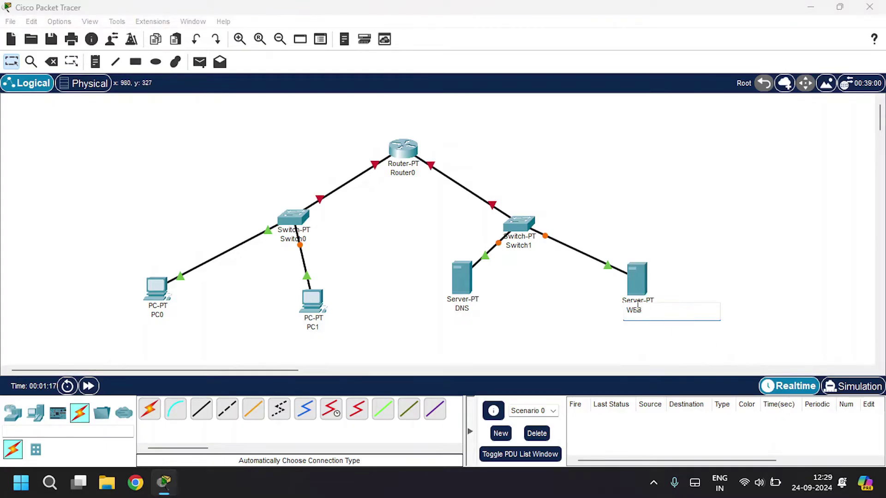
text(B Server)
key(Return)
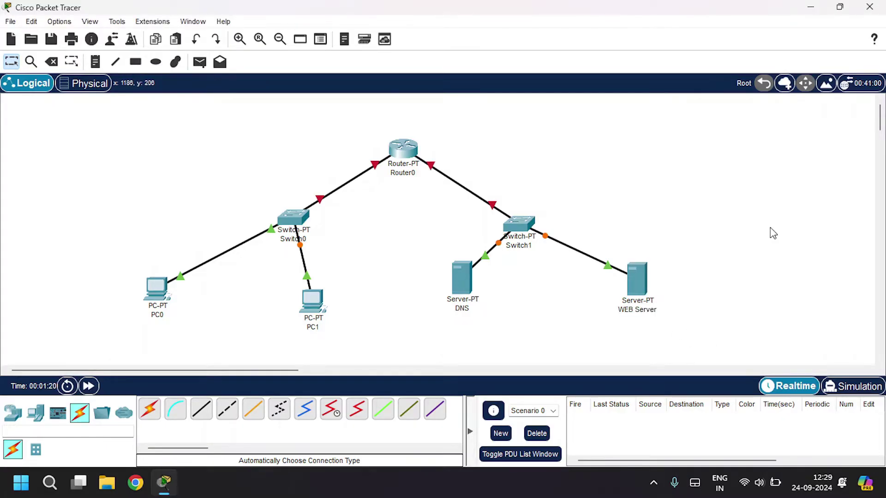
click(157, 289)
Give PC0 static IP 10.10.10.1, mask 255.0.0.0 and a default gateway.
click(362, 72)
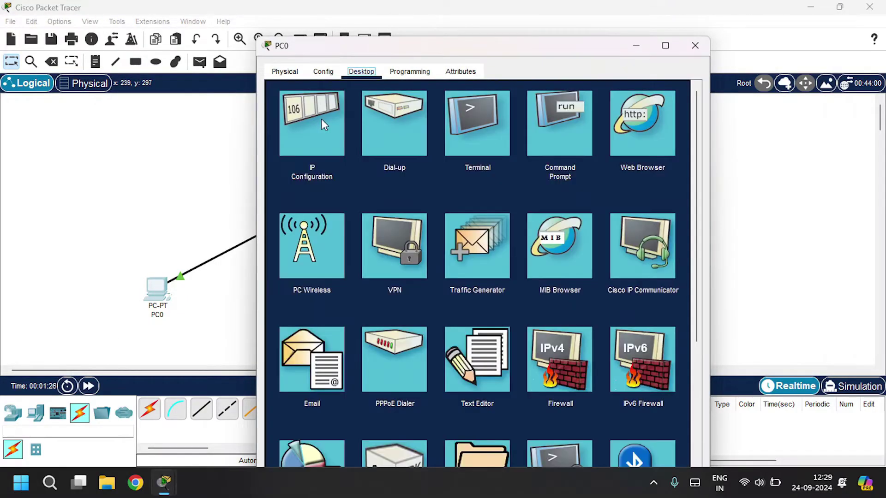
click(321, 118)
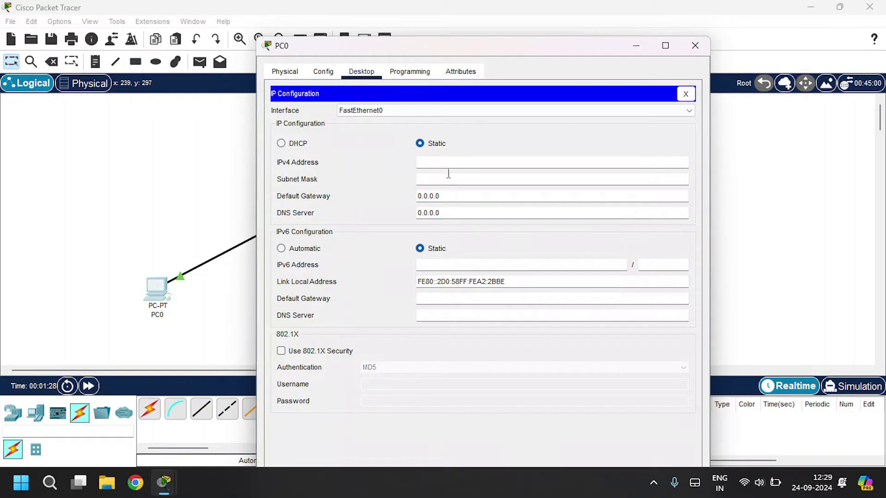
text(10.10.1.0)
text(0.1)
key(Tab)
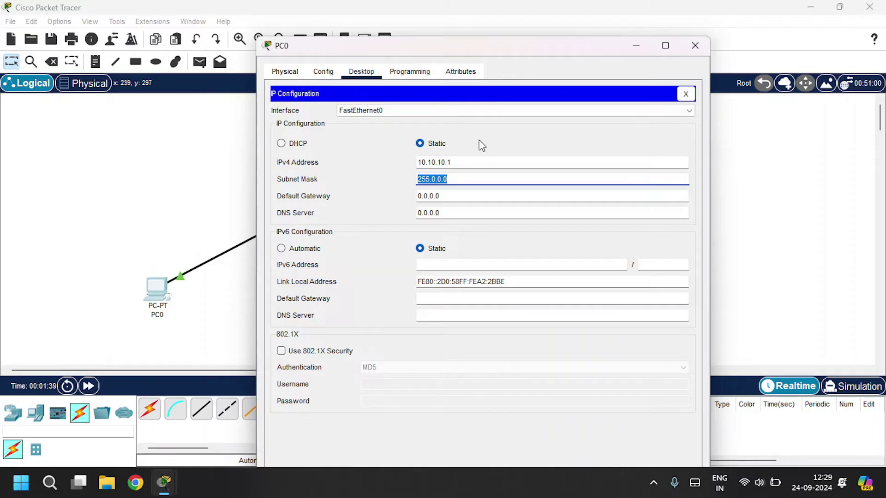
key(Tab)
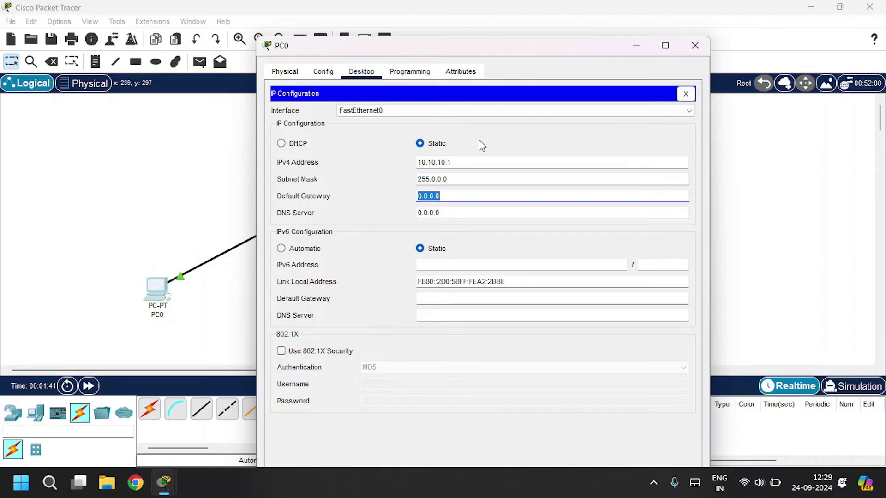
text(10.10.10)
click(696, 45)
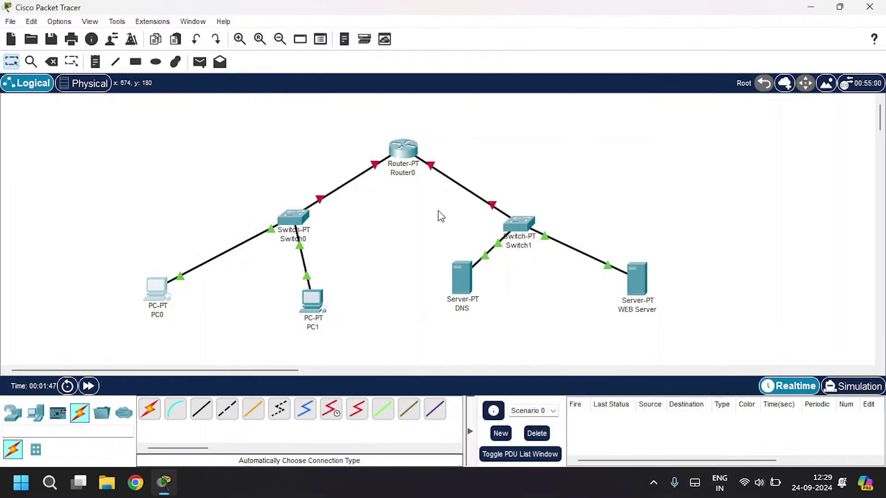
Give PC1 static IP 10.10.10.2, mask 255.0.0.0 and gateway 10.10.10.1.
click(313, 299)
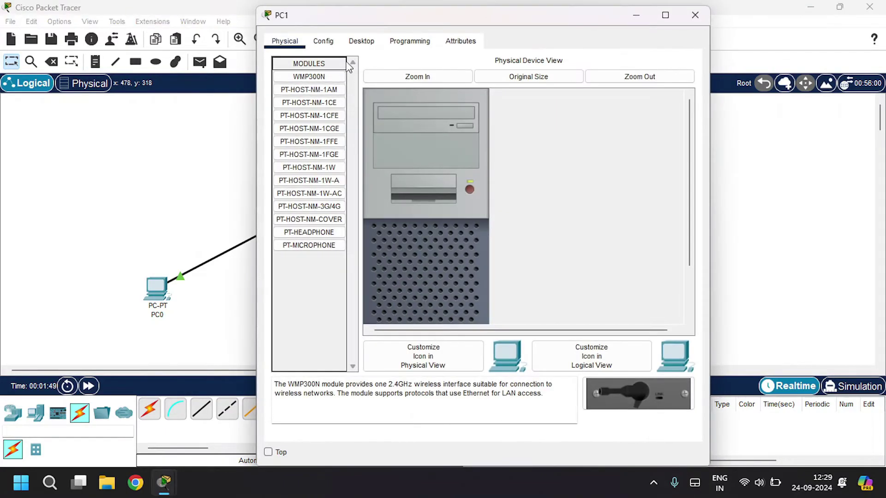
click(364, 42)
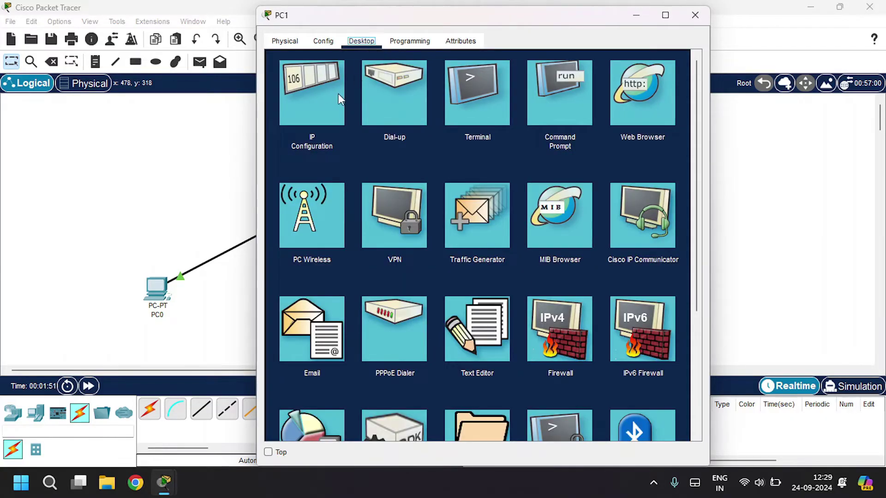
click(322, 94)
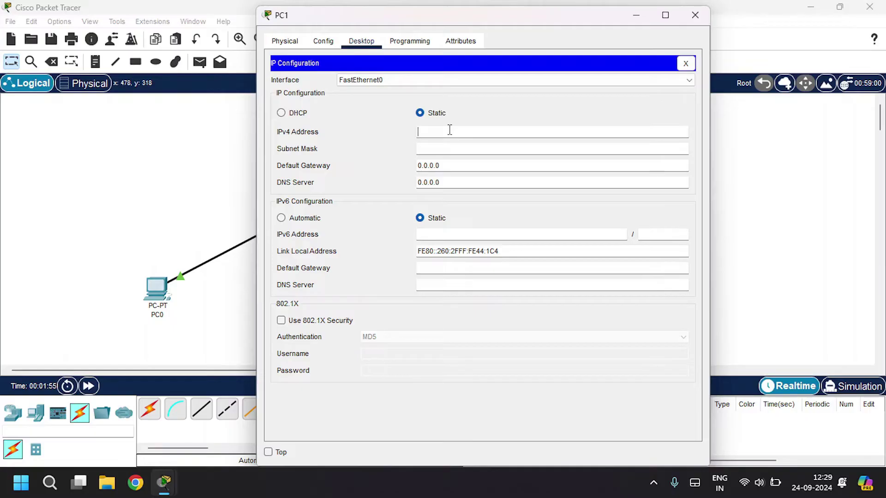
click(450, 131)
text(10.10.10.2)
key(Tab)
key(Tab)
text(10.10.10.1)
click(695, 15)
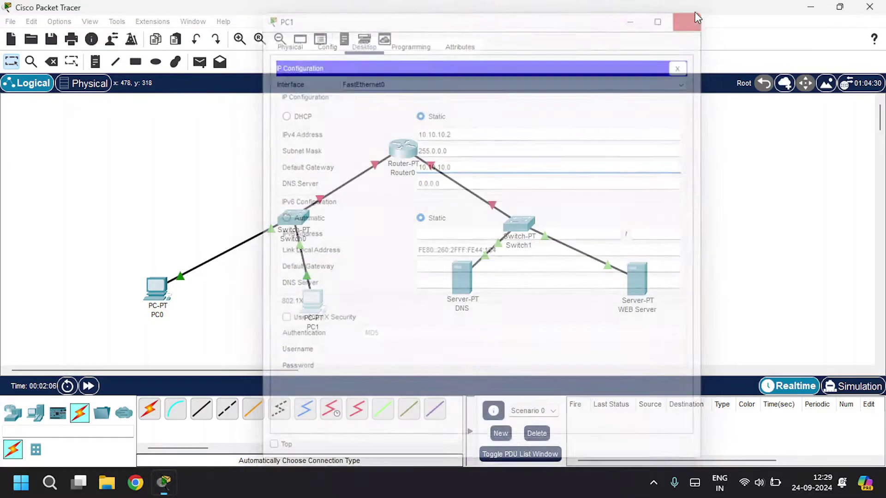
Give the WEB Server a 20.20.20.x address, mask 255.0.0.0 and a 20.20.20.x gateway.
click(641, 280)
click(403, 42)
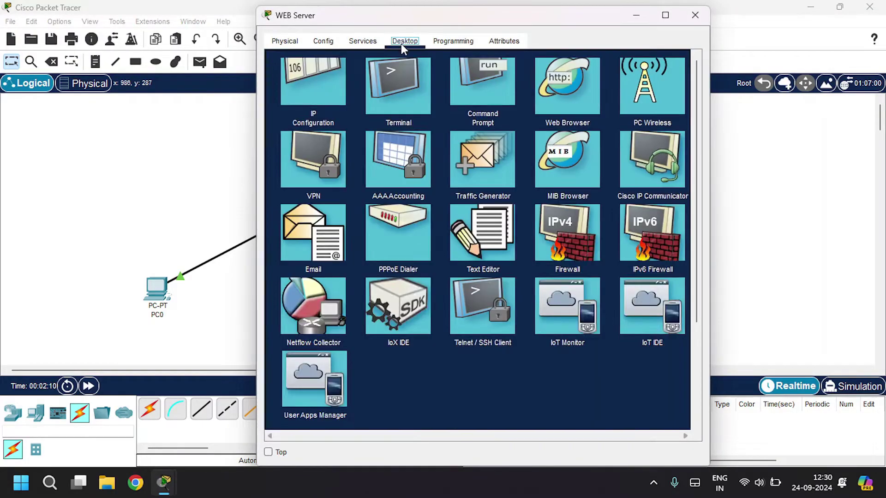
click(322, 83)
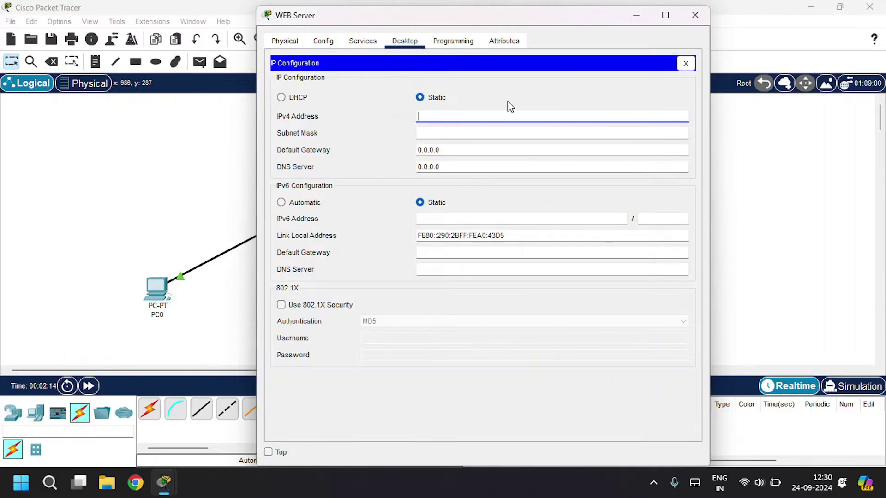
text(20.20.20.1)
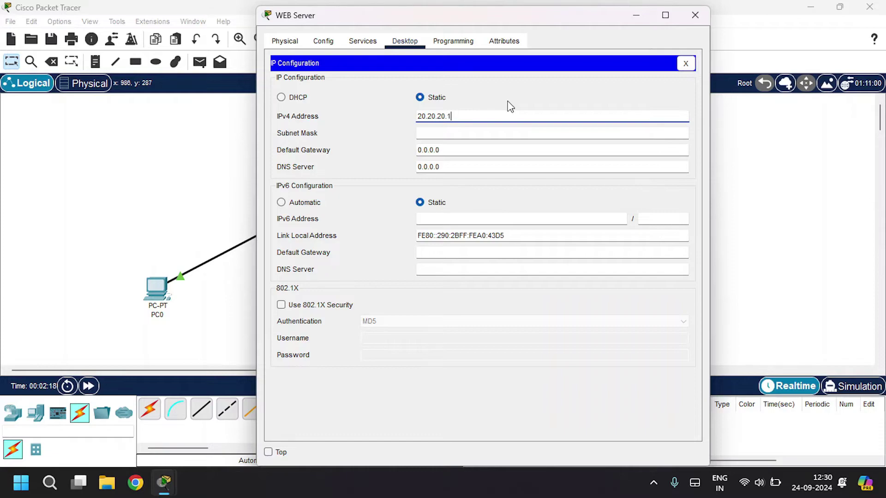
key(Tab)
key(Tab)
text(20.20.20.)
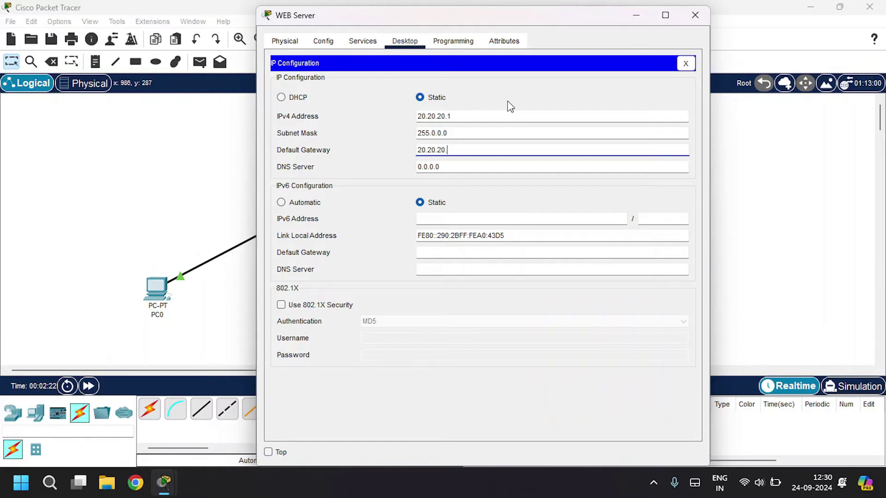
click(695, 16)
Give the DNS server IP 20.20.20.2, mask 255.0.0.0 and a 20.20.20.x gateway.
double_click(464, 270)
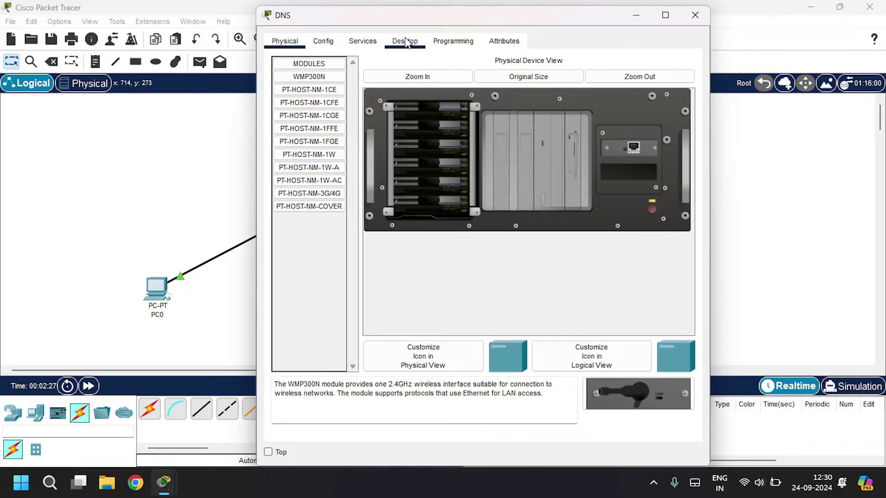
click(406, 42)
click(305, 98)
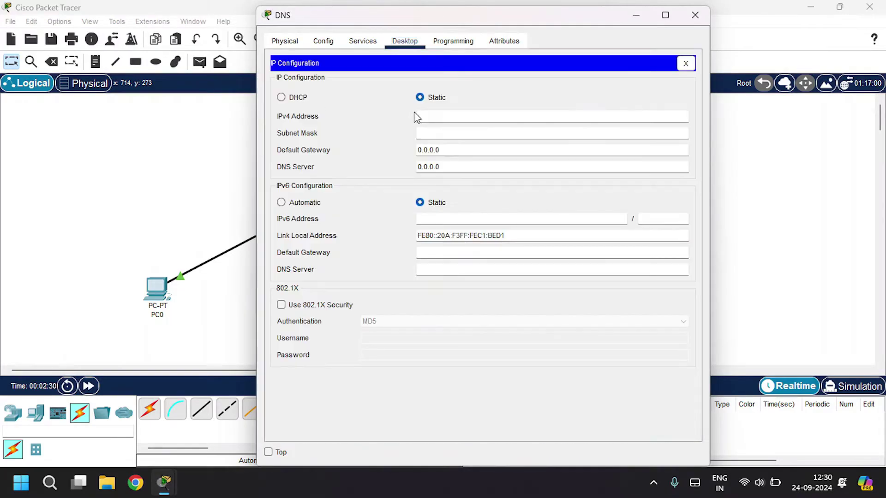
text(20.20.20.2)
key(Tab)
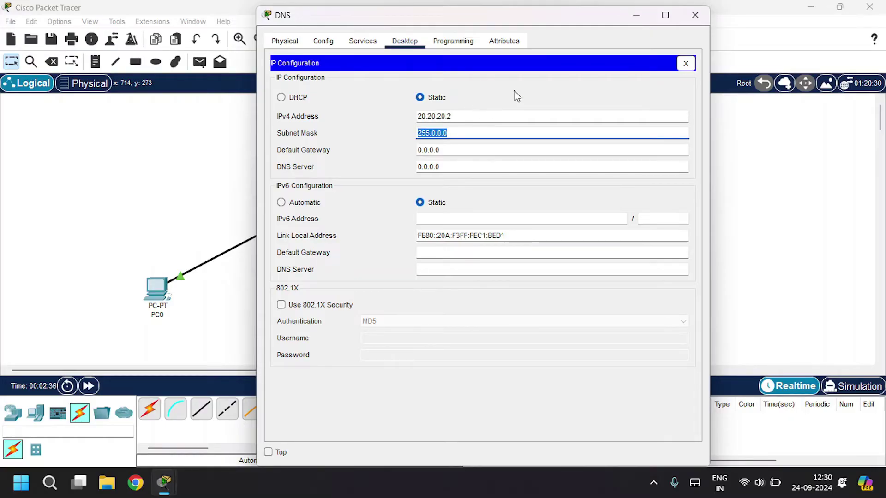
key(Tab)
text(20.20.20.20)
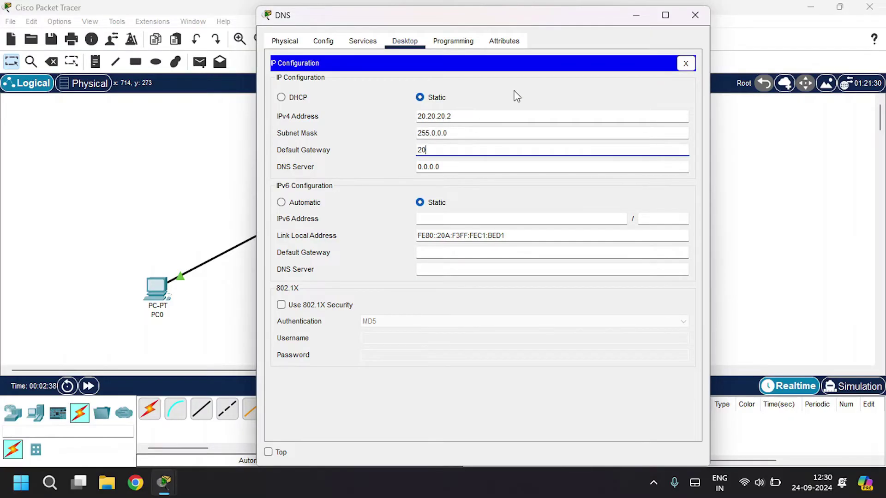
key(BackSpace)
key(BackSpace)
click(695, 15)
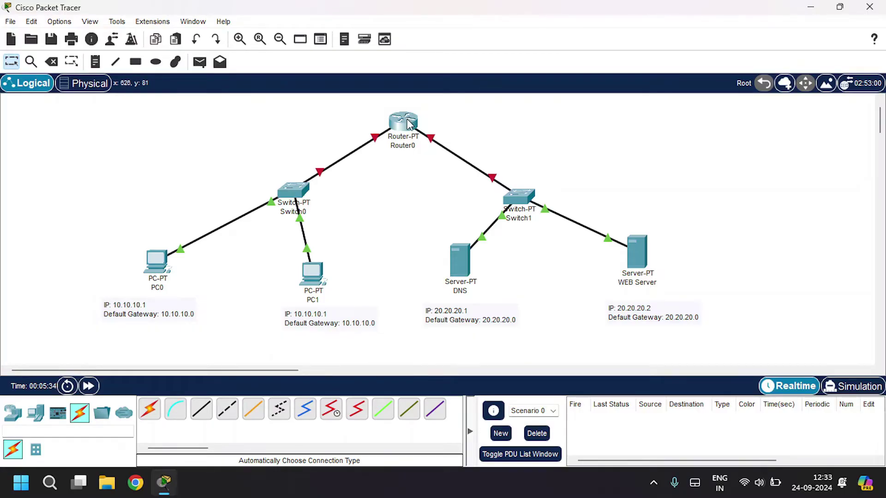
Turn on Router0's FastEthernet0/0 with IP 10.10.10.0 and mask 255.0.0.0.
mouse_move(376, 143)
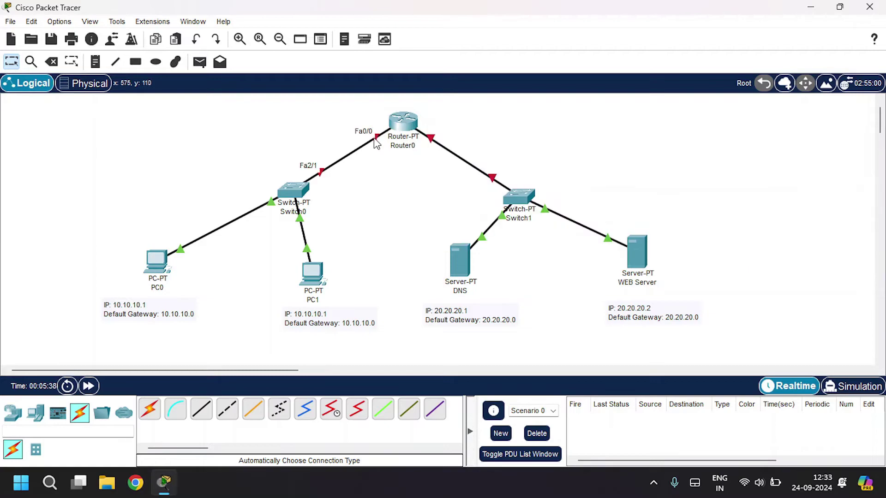
click(402, 125)
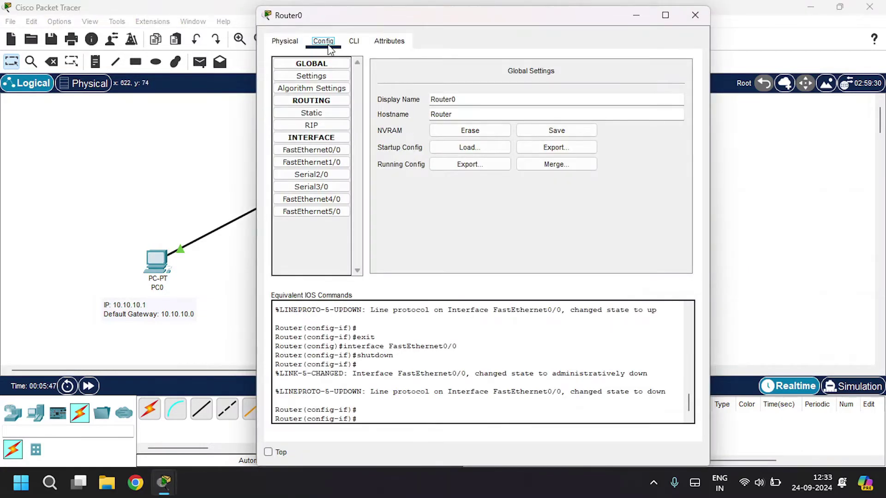
click(323, 150)
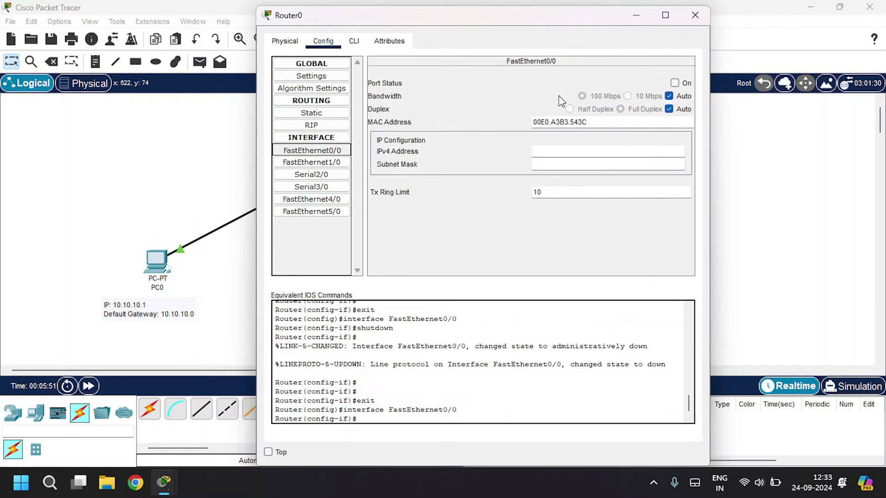
click(674, 83)
click(585, 152)
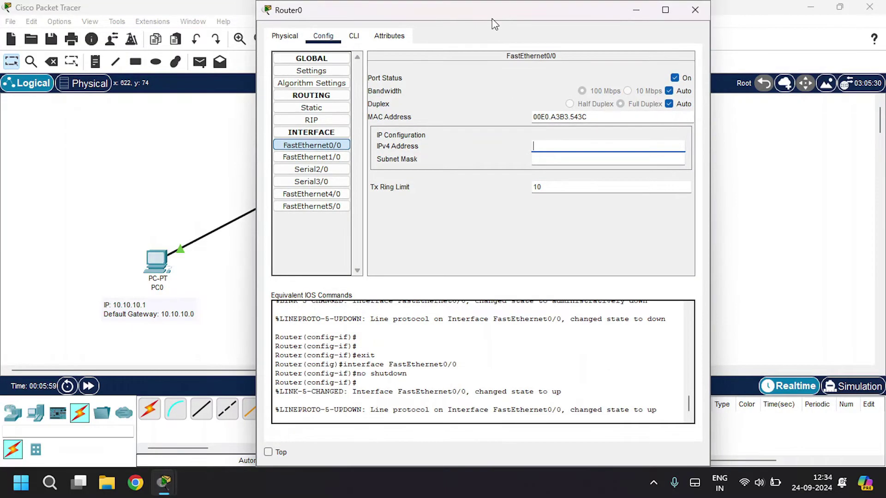
drag(487, 13, 550, 8)
text(10.10.10.0)
key(Tab)
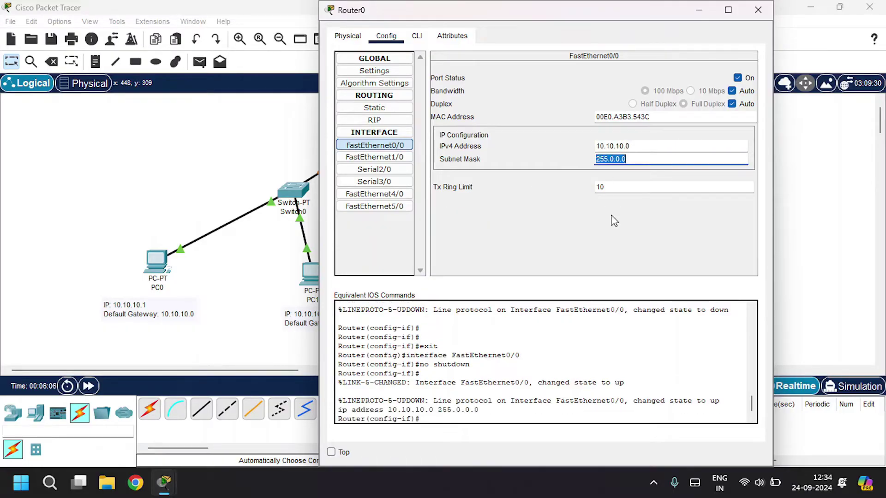
click(757, 9)
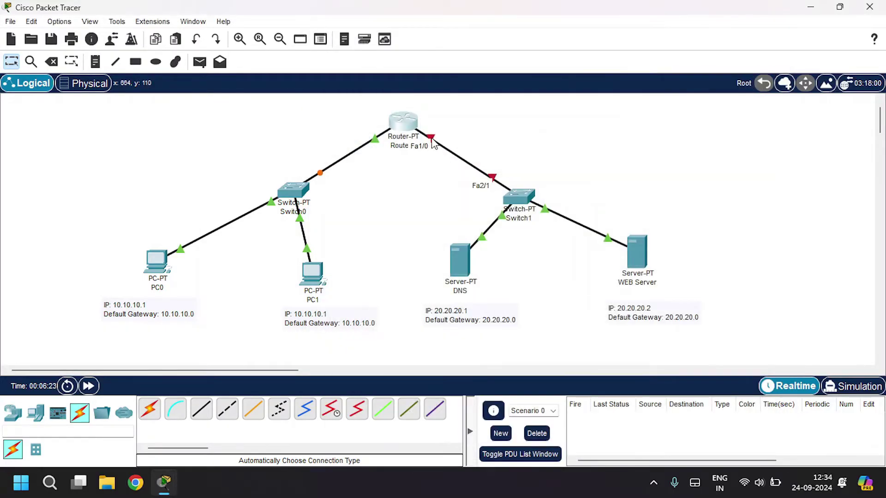
Turn on Router0's FastEthernet1/0 with IP 20.20.20.0 and mask 255.0.0.0.
click(402, 122)
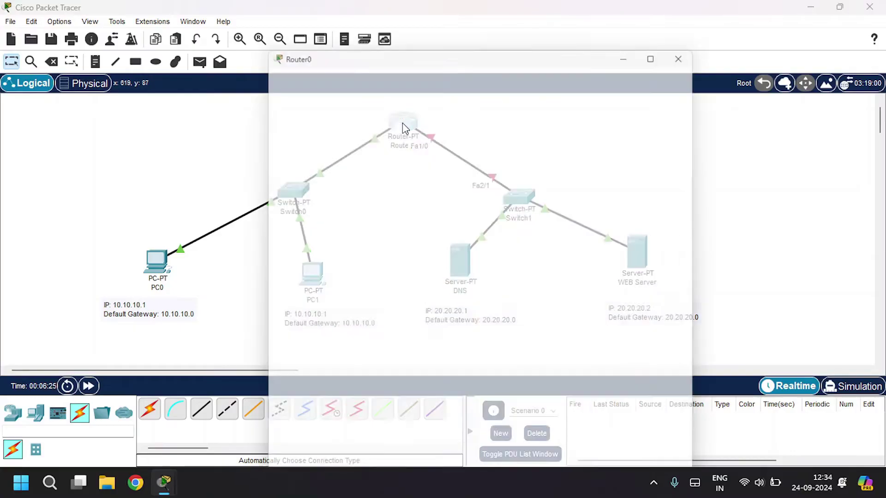
click(312, 162)
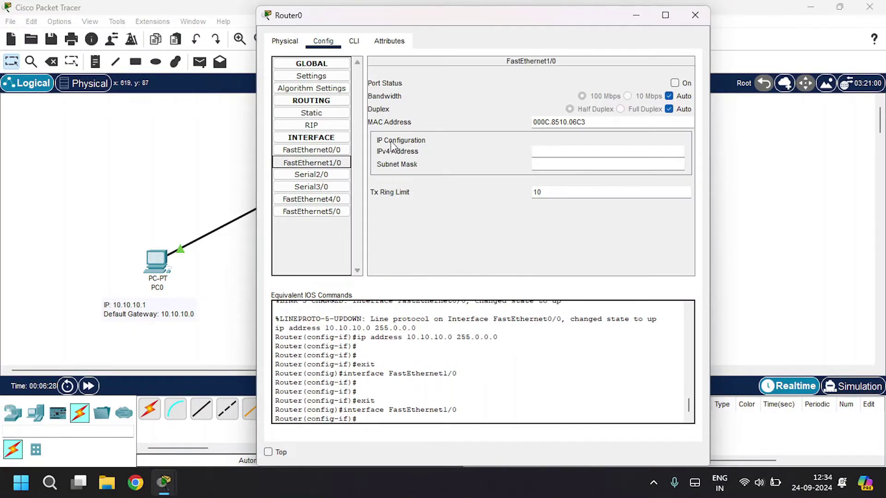
click(675, 84)
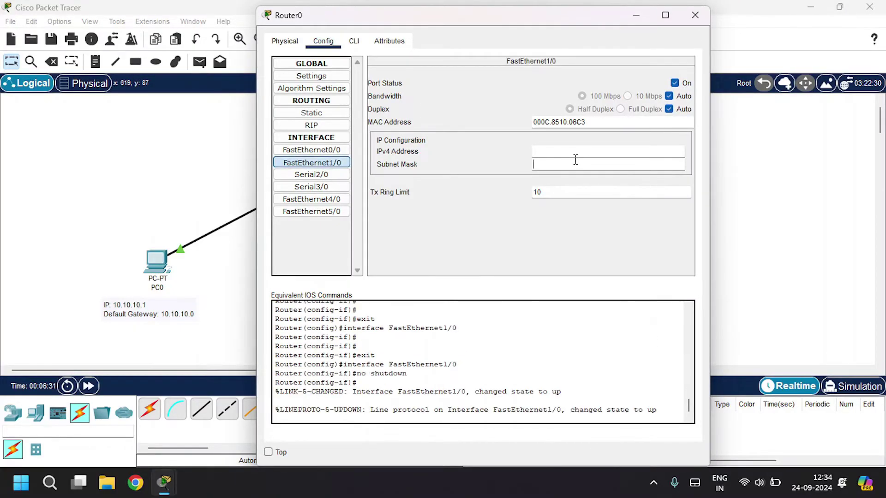
click(558, 155)
drag(508, 18, 297, 24)
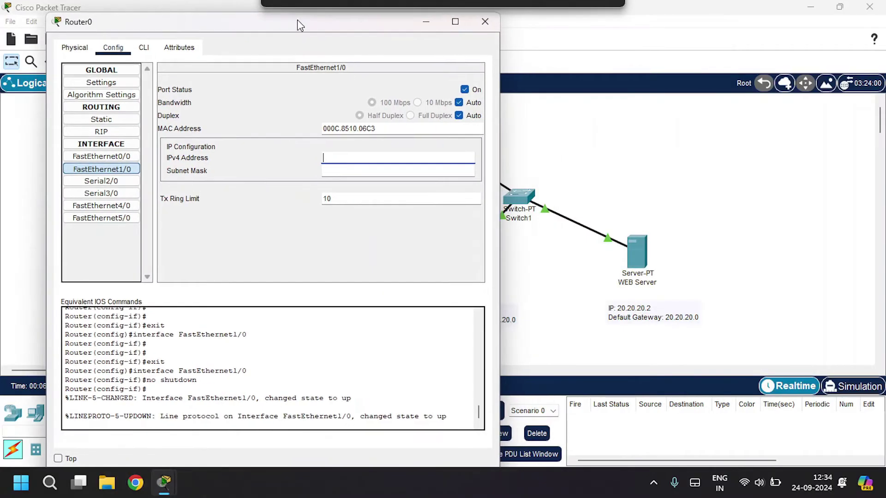
text(20.20.20.0)
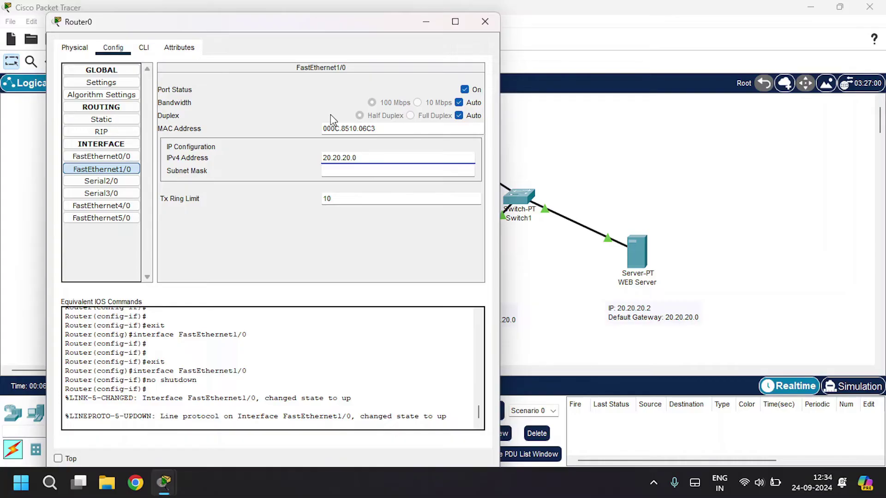
key(Tab)
click(485, 21)
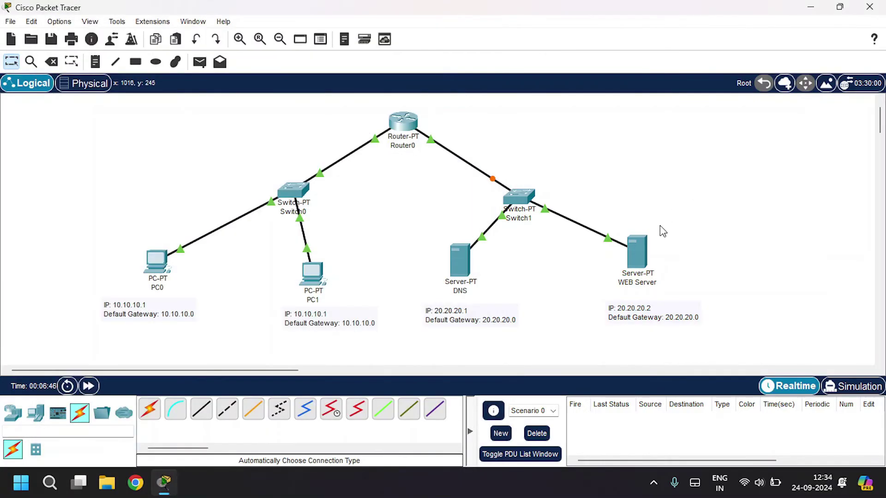
In the WEB Server's HTTP index.html, replace both 'Cisco Packet Tracer' mentions with 'Google' and save, overwriting.
click(638, 249)
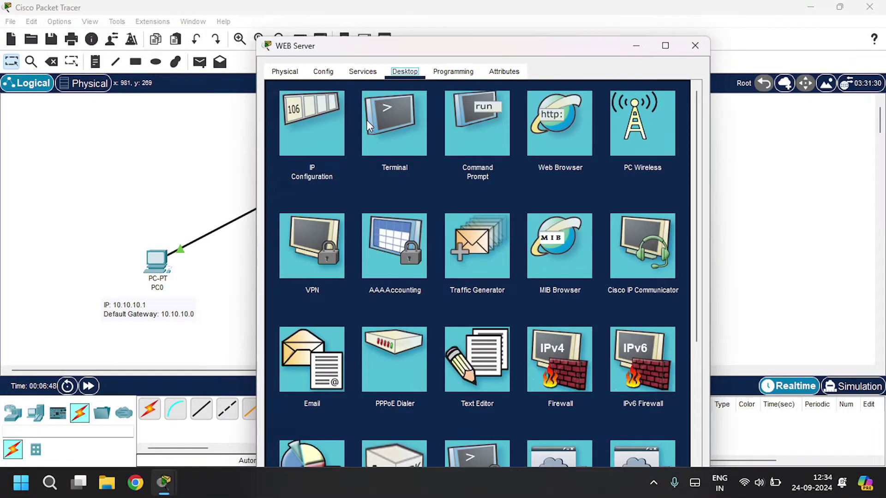
click(360, 72)
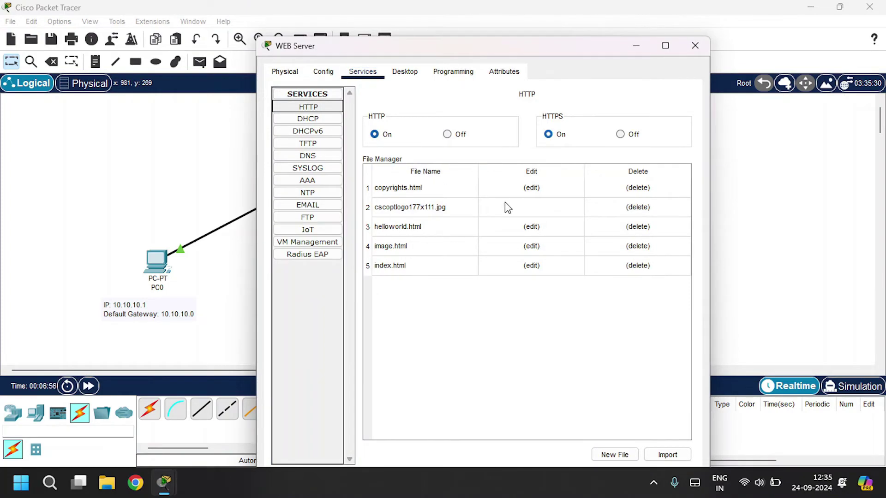
click(501, 265)
drag(480, 126, 543, 123)
key(BackSpace)
text(Google)
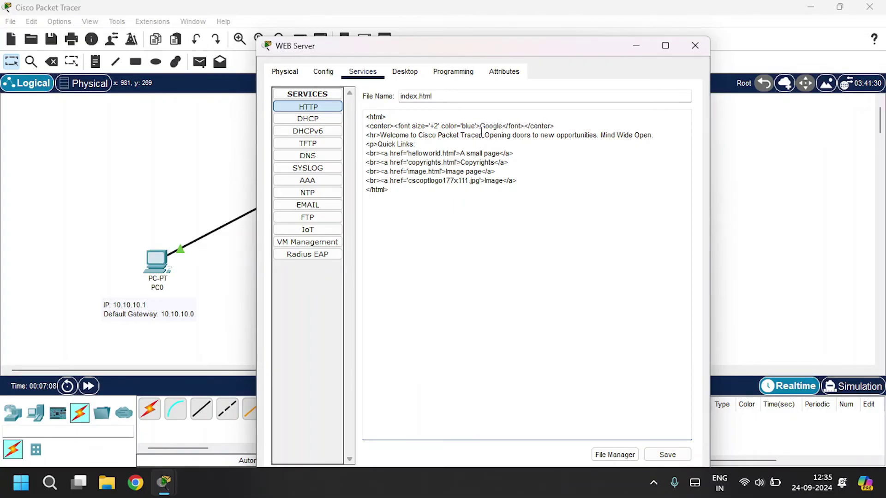
drag(481, 135, 418, 135)
text(Google)
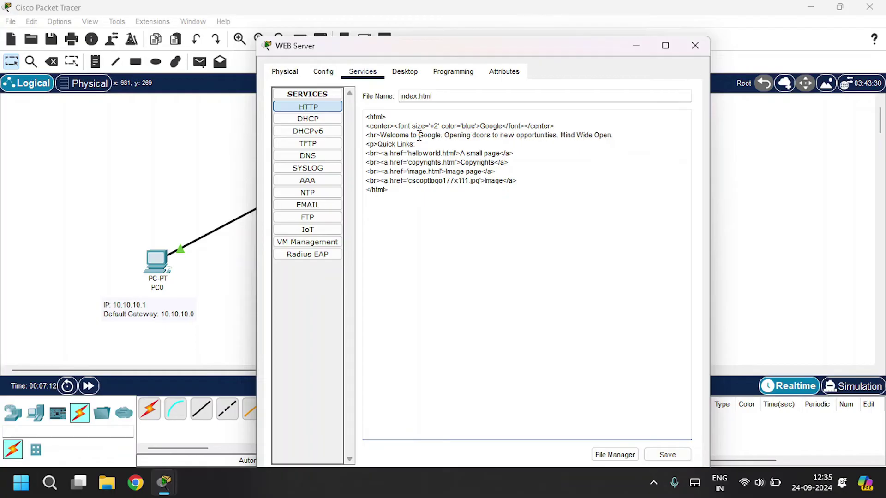
click(674, 455)
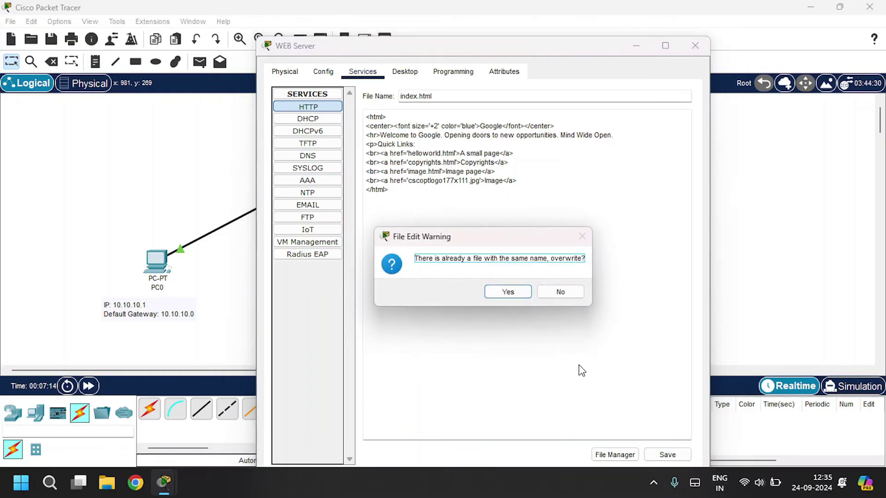
click(508, 291)
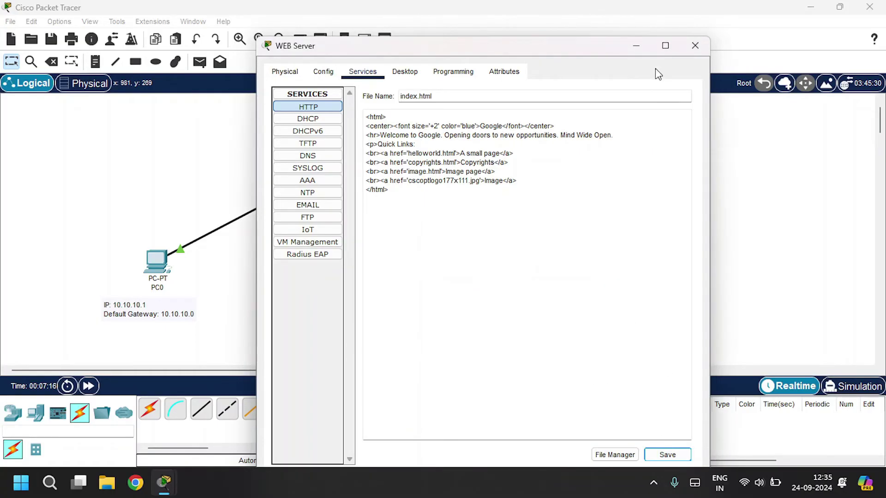
click(695, 45)
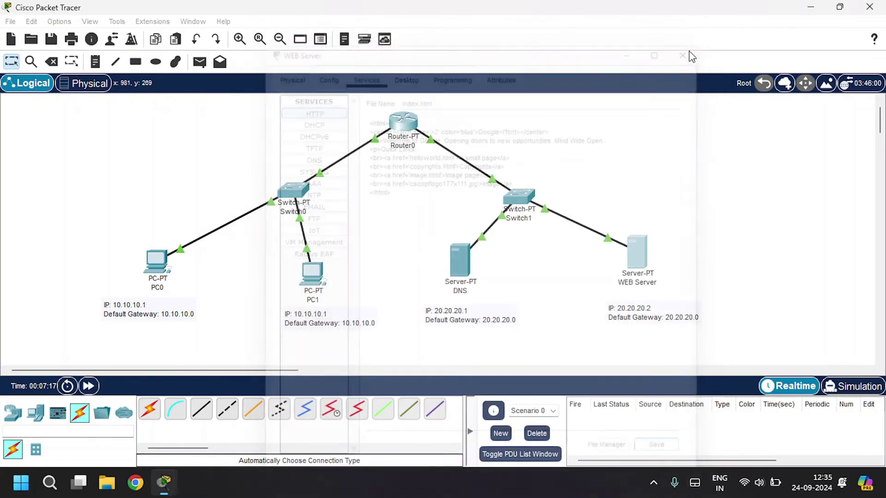
click(459, 262)
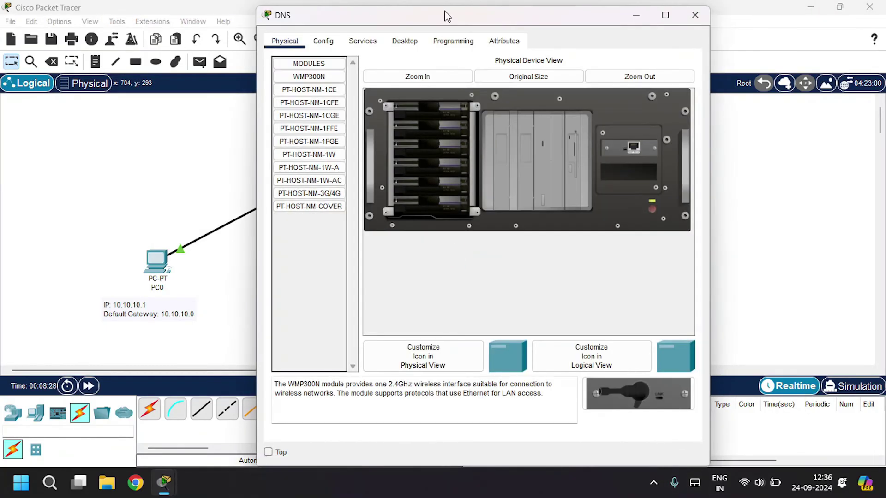
click(364, 42)
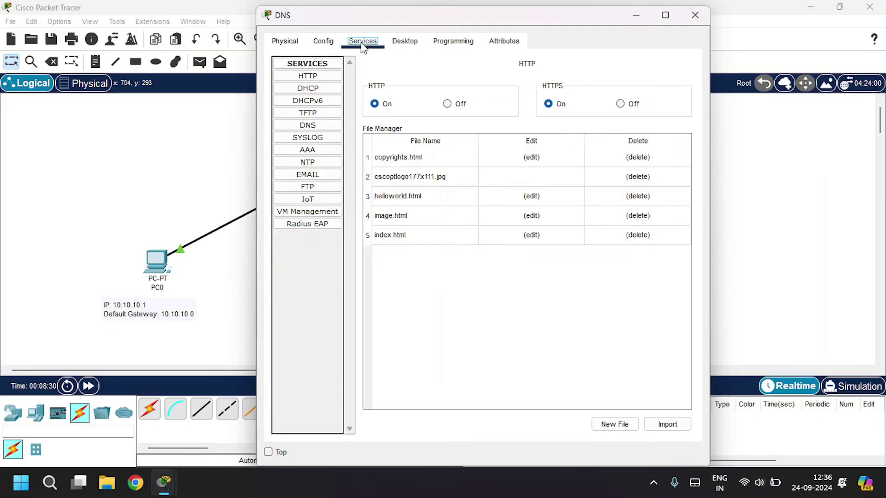
click(312, 131)
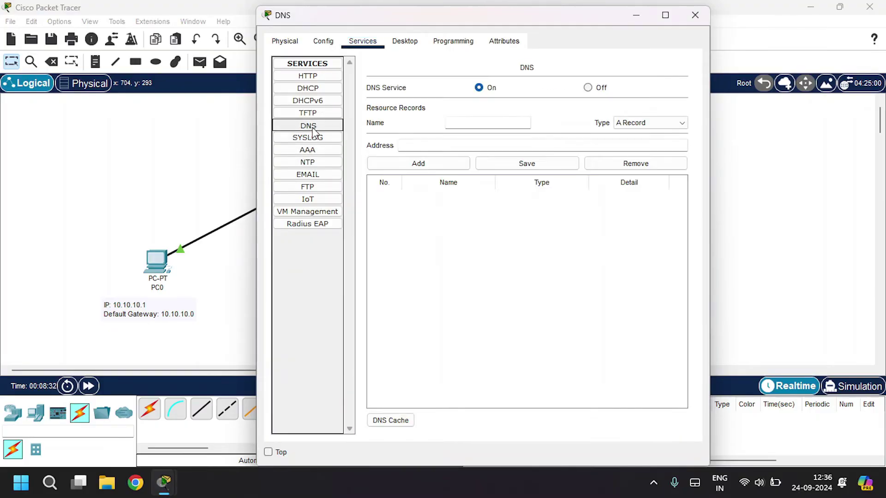
drag(511, 24, 347, 32)
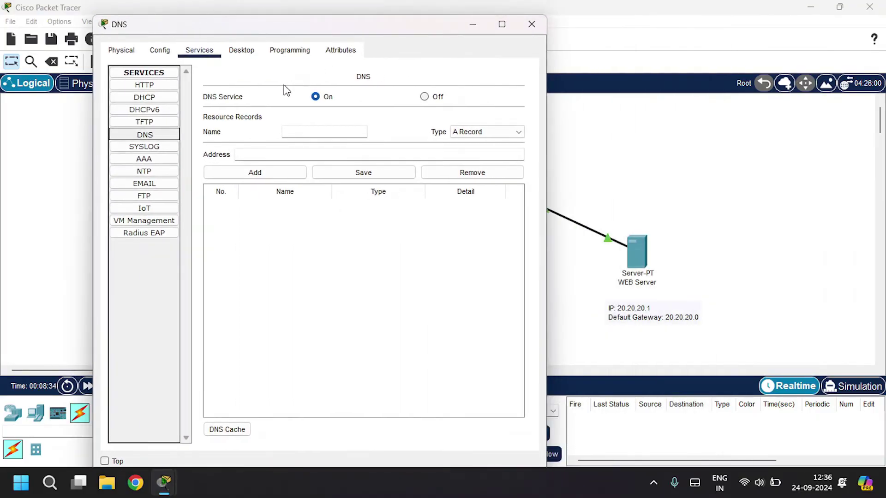
click(318, 96)
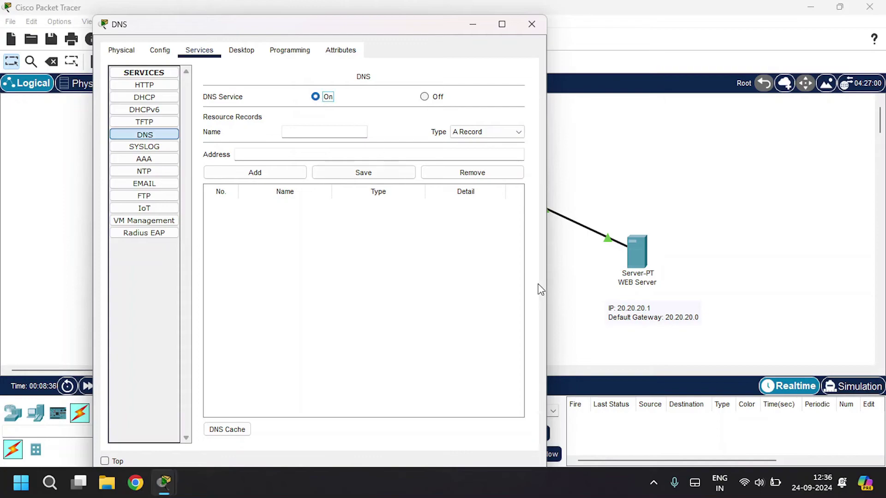
click(299, 127)
click(280, 153)
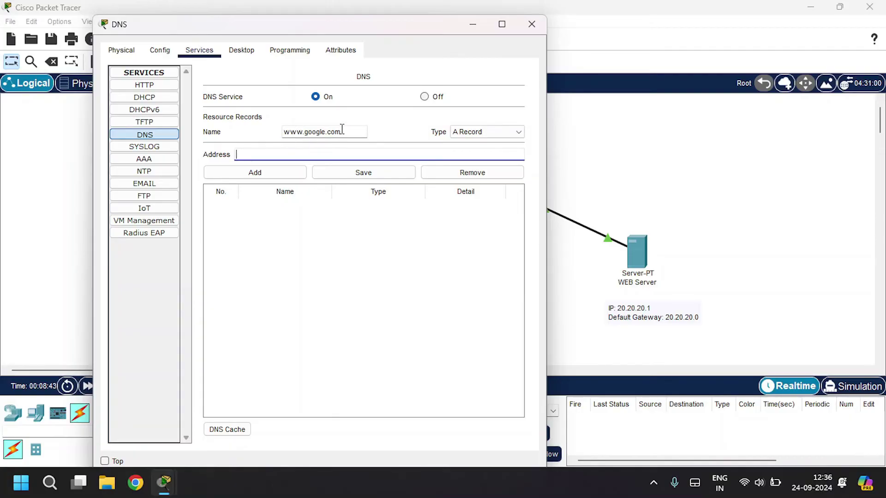
text(20.20.20.1)
click(254, 172)
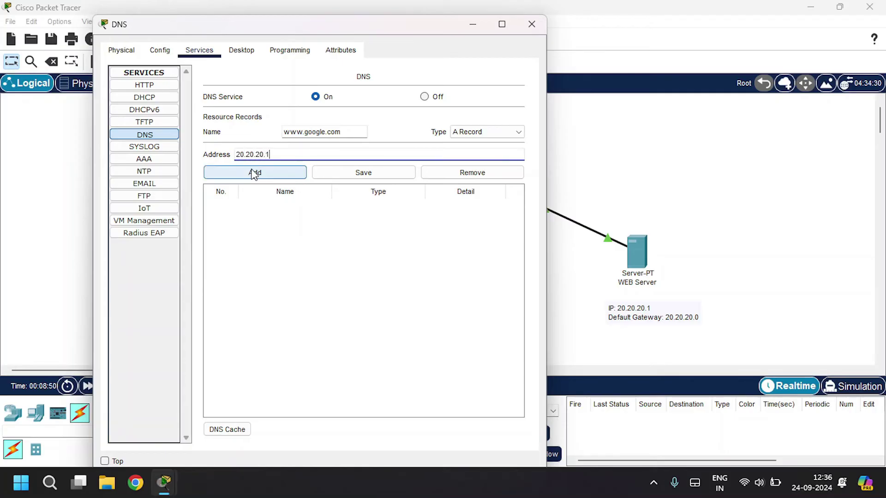
click(532, 24)
click(308, 276)
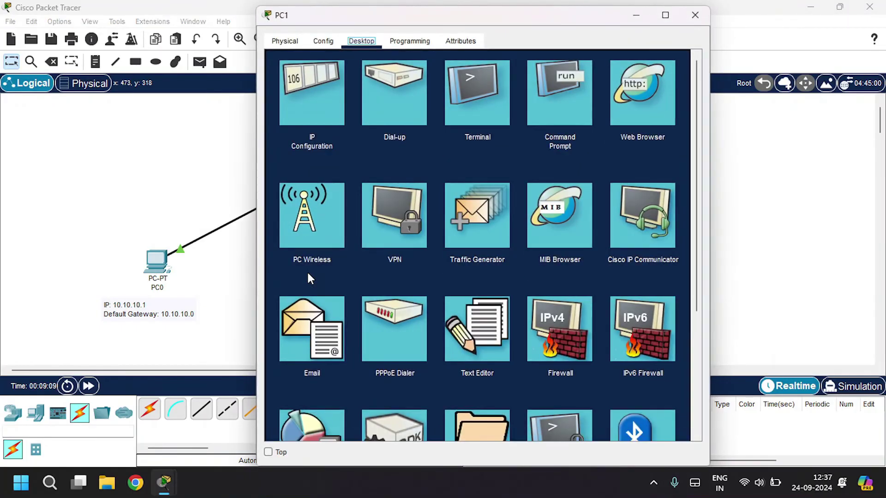
Replace PC1's DNS server 0.0.0.0 with the 20.20.20.x DNS address.
click(325, 99)
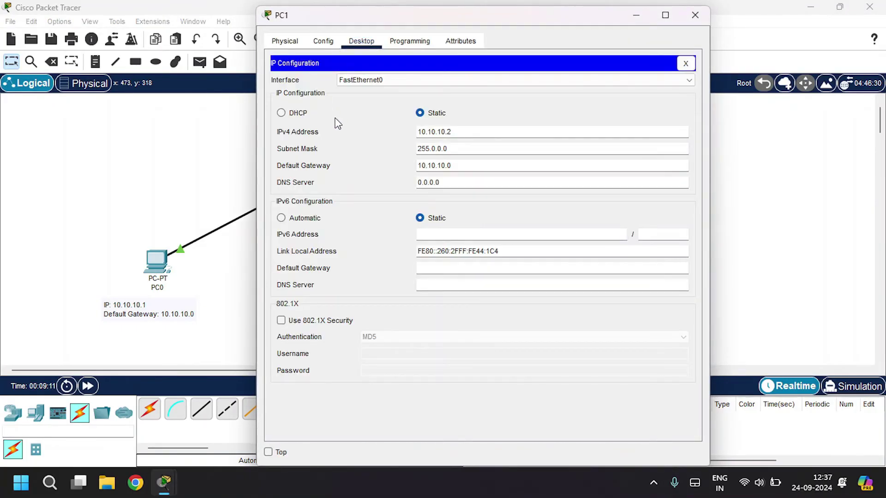
triple_click(453, 180)
key(BackSpace)
drag(526, 18, 271, 21)
drag(459, 145, 418, 145)
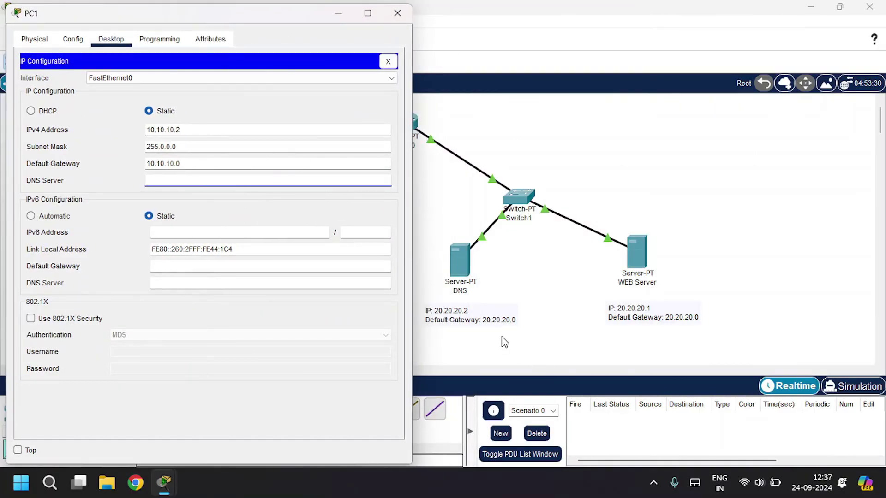
text(20.20.20.)
click(397, 13)
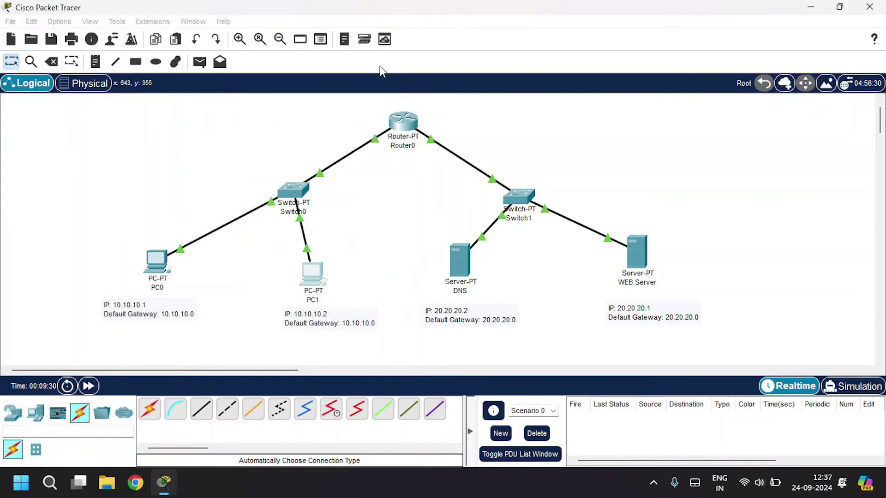
Replace PC0's DNS server 0.0.0.0 with 20.20.20.2.
click(156, 263)
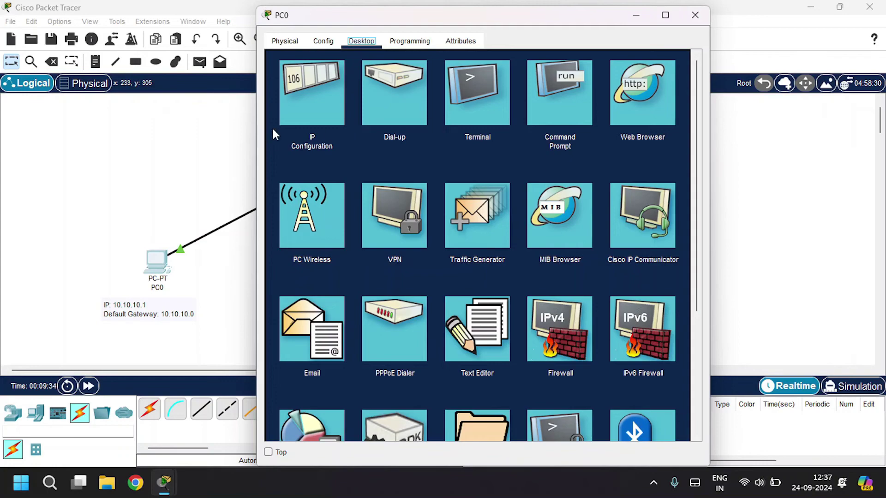
click(303, 119)
drag(512, 16, 199, 32)
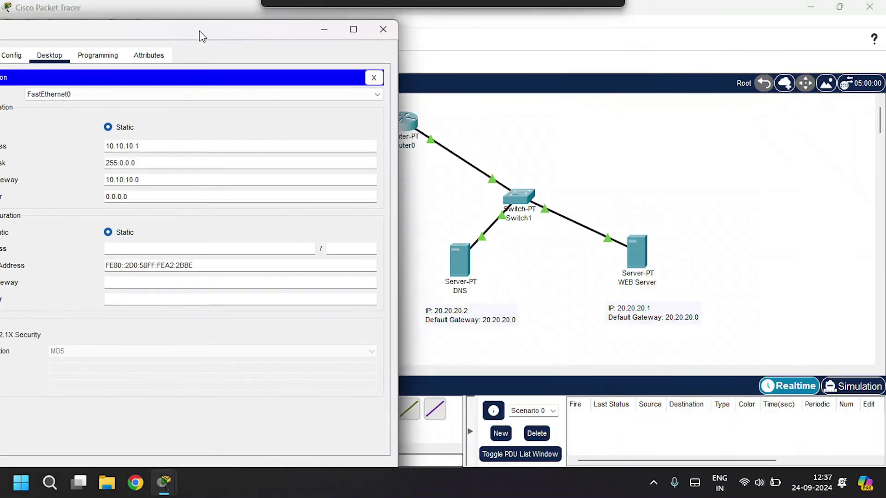
drag(144, 198, 63, 195)
key(BackSpace)
text(20.20.20.2)
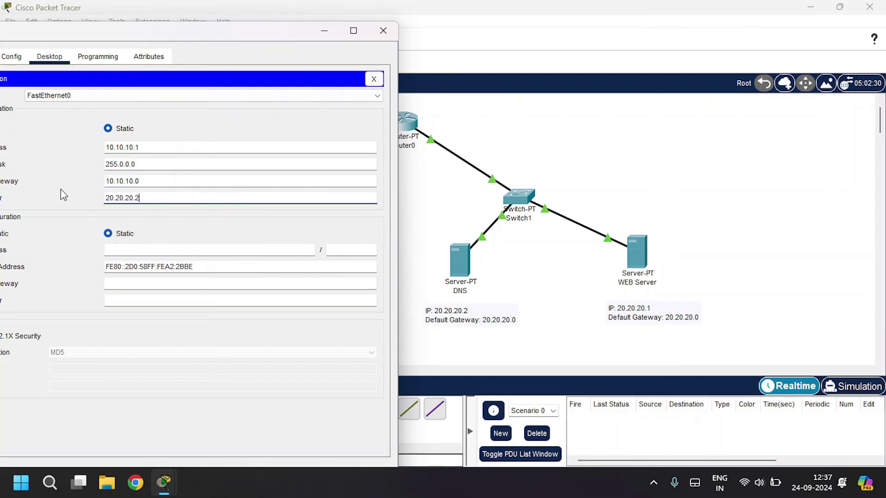
click(385, 30)
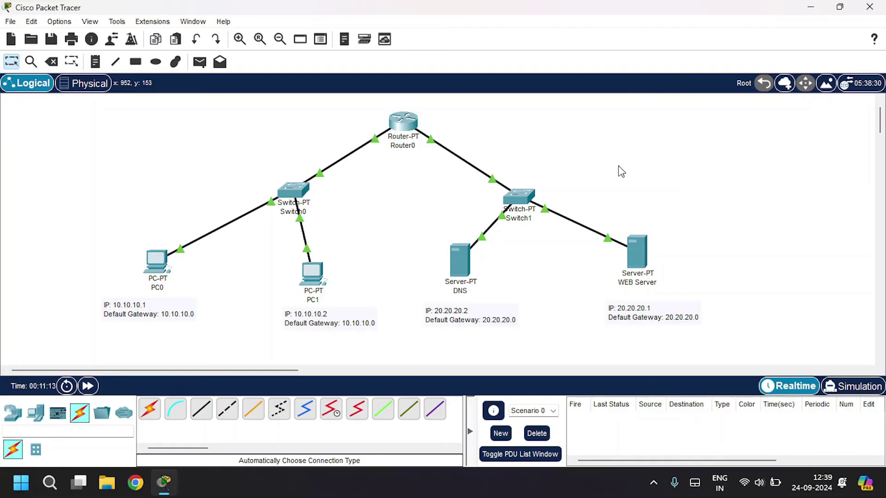
click(312, 279)
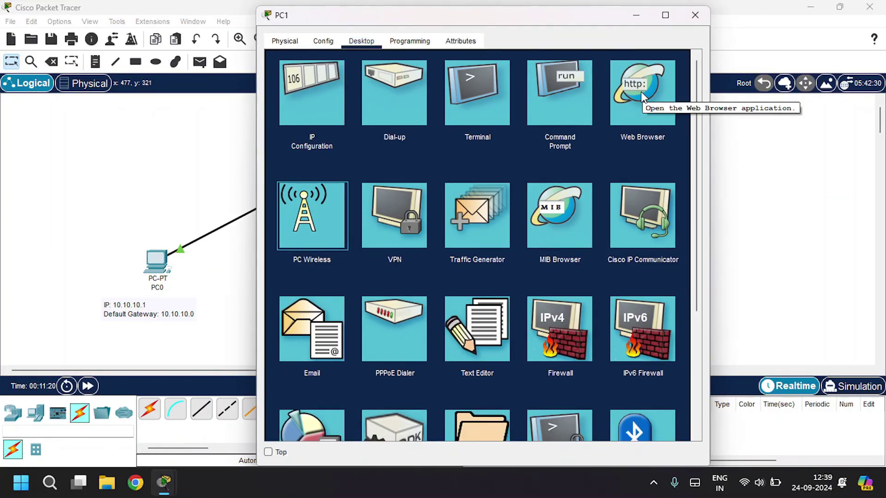
click(642, 92)
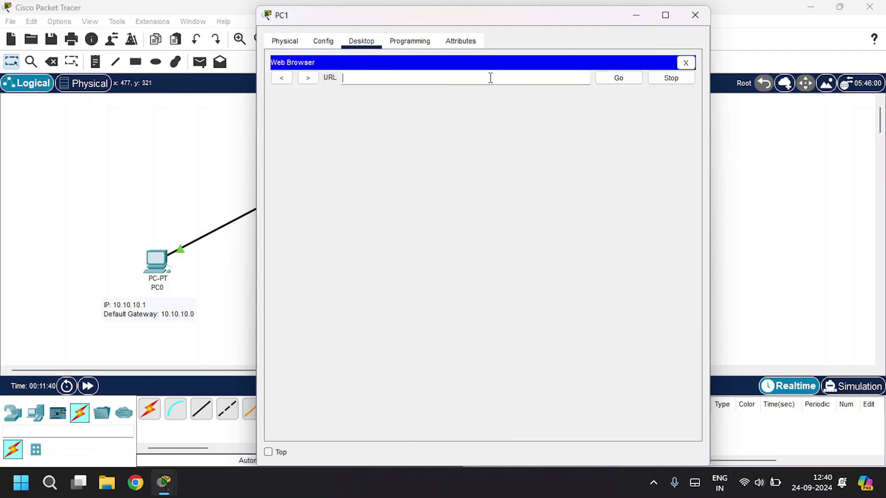
text(www.google.co)
key(Return)
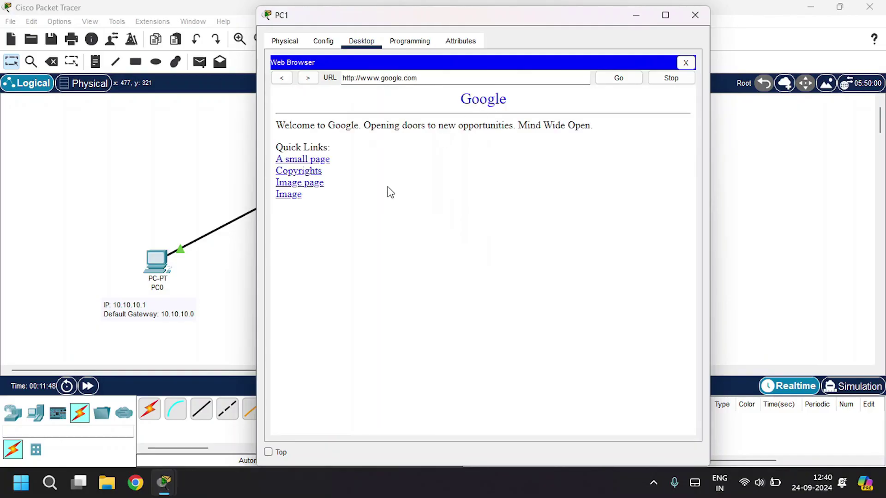
Load the same Google page in PC1's browser by IP 20.20.20.1.
drag(396, 198, 302, 99)
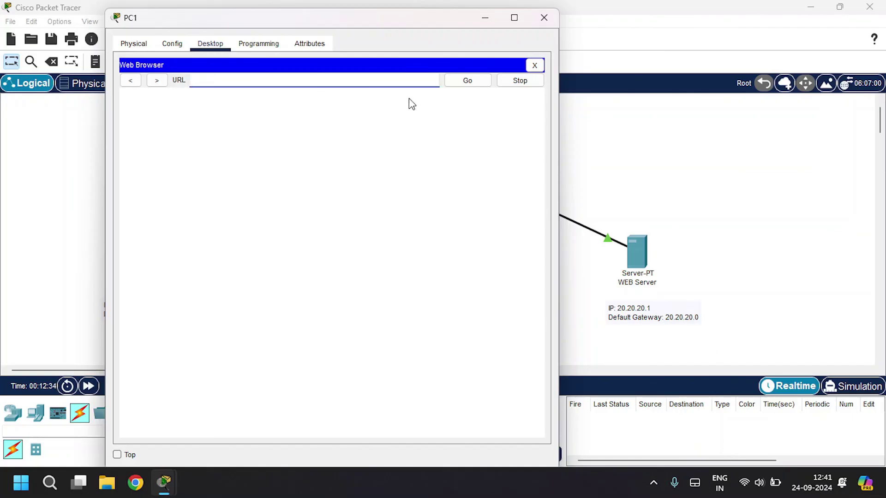
text(20.20.20.1)
key(Return)
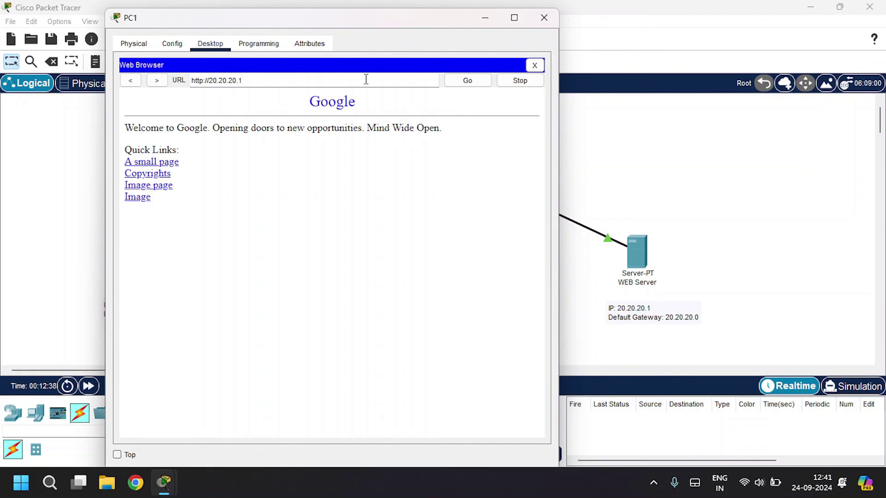